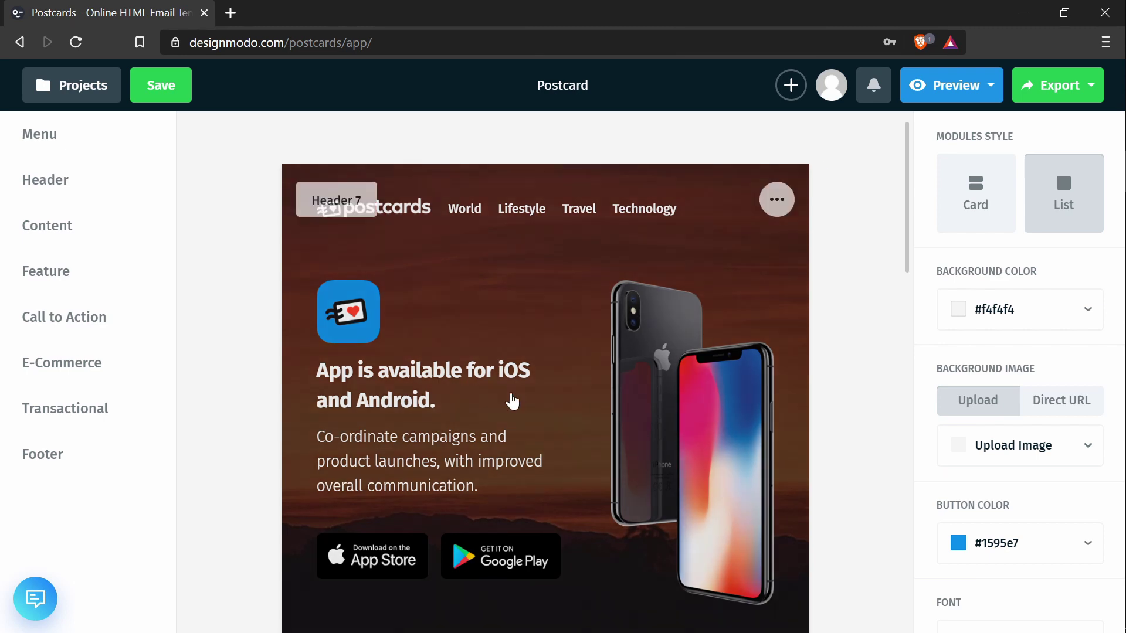
Clear the old Preheader Text in the settings panel
scroll(877, 270, "down", 5)
scroll(843, 261, "up", 5)
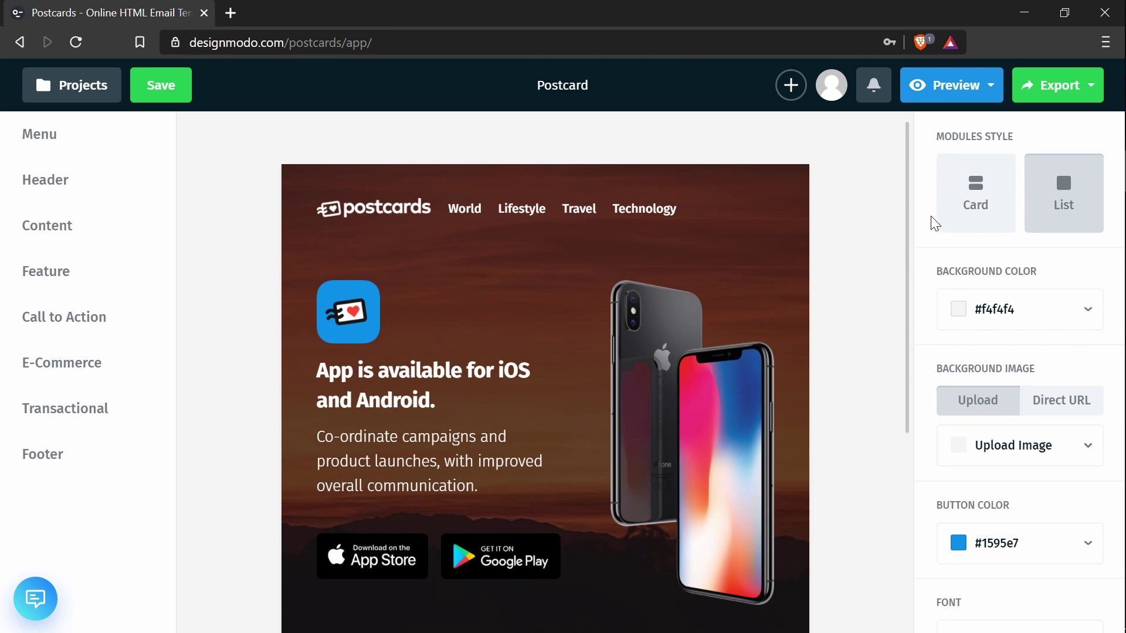
scroll(934, 225, "down", 5)
scroll(935, 224, "down", 1)
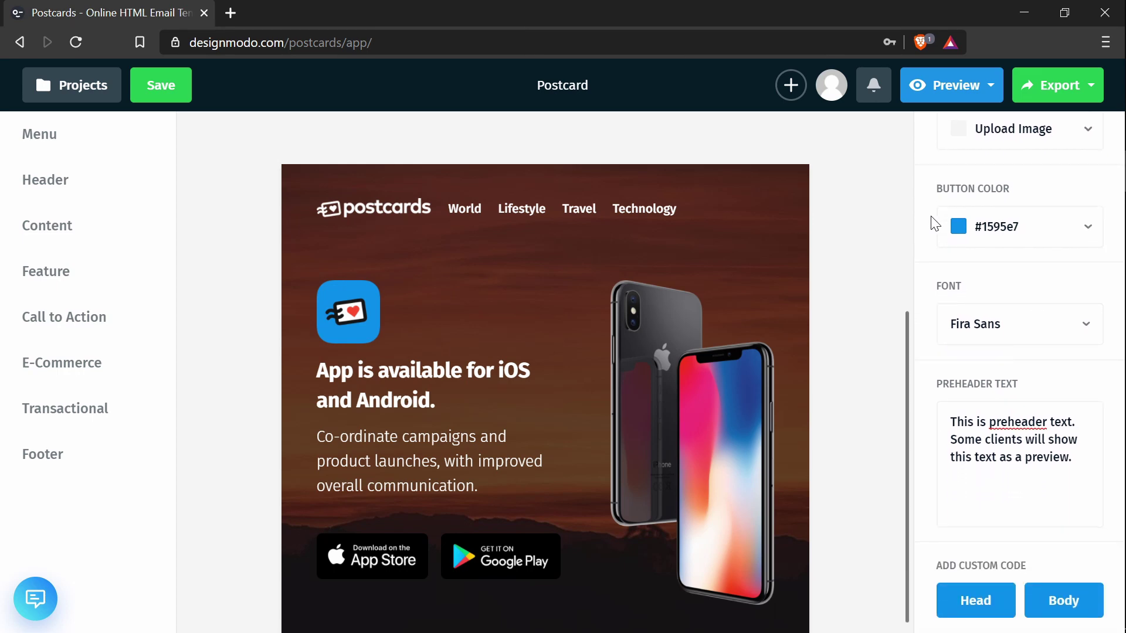
left_click(953, 455)
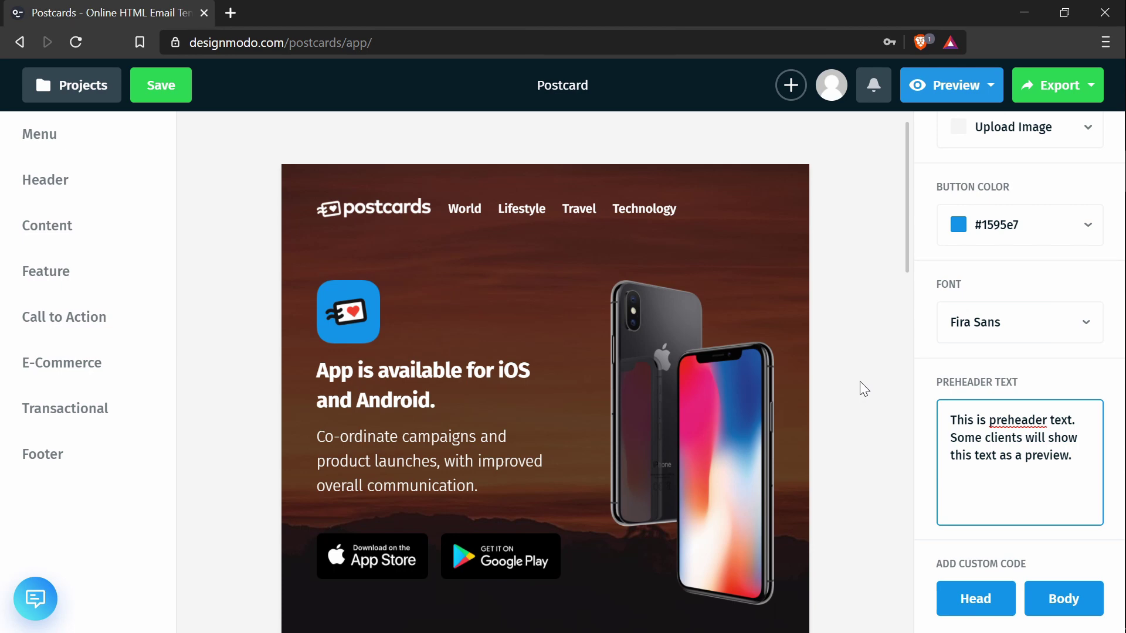
key("ctrl+a")
key("BackSpace")
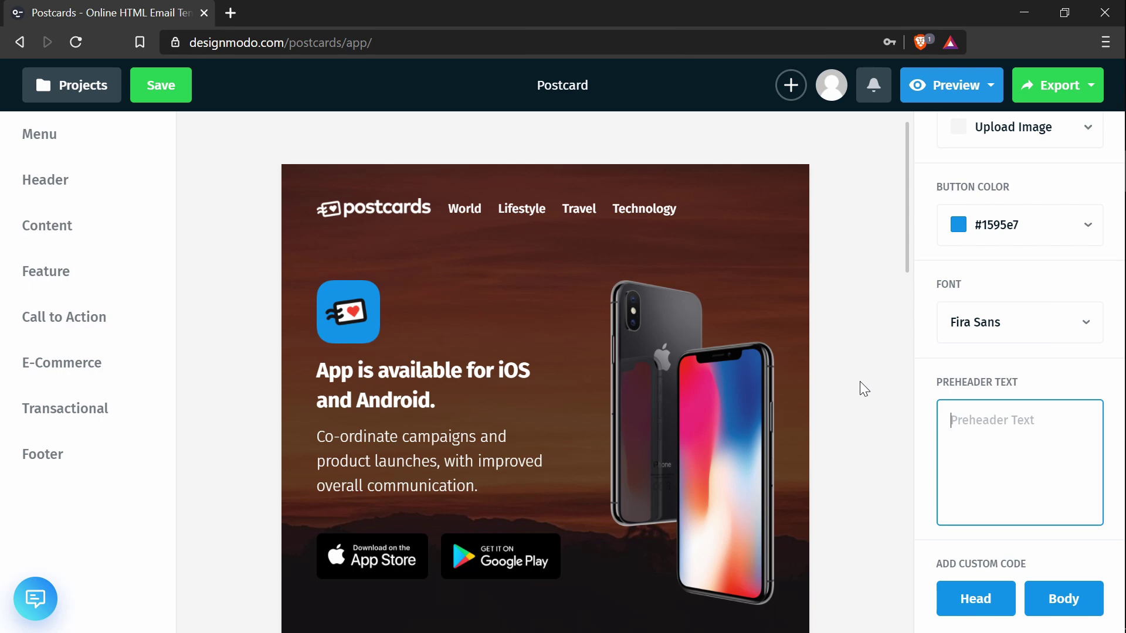
Enter a red heart emoji followed by 'Thanks for subscribing to our newsletter!' as the preheader
key("super+period")
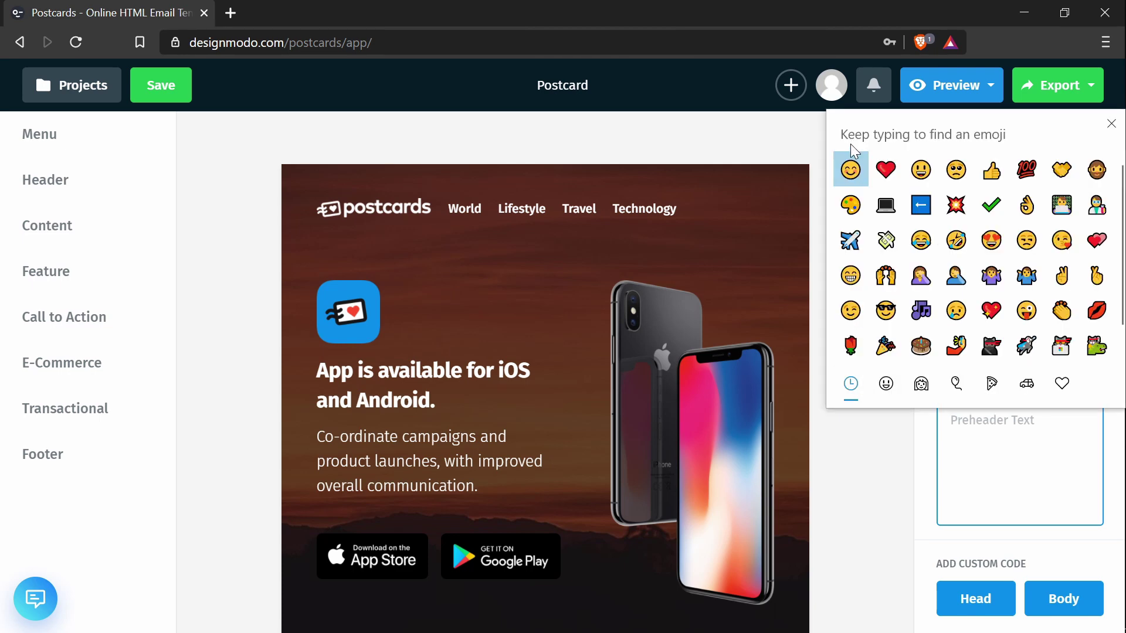
left_click(885, 176)
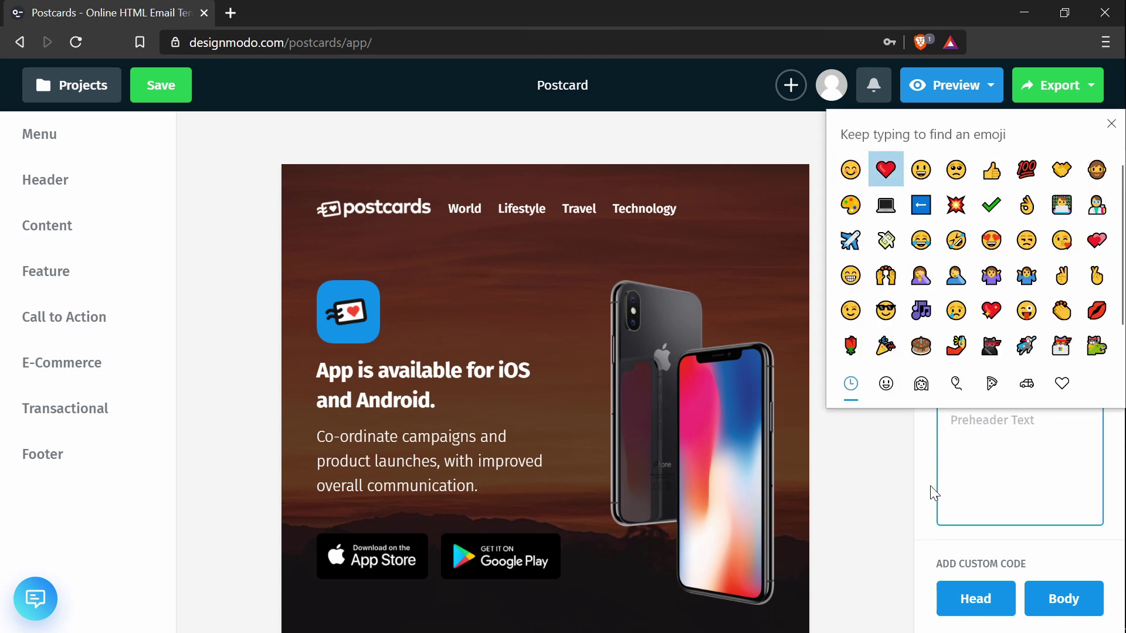
left_click(885, 170)
key("Escape")
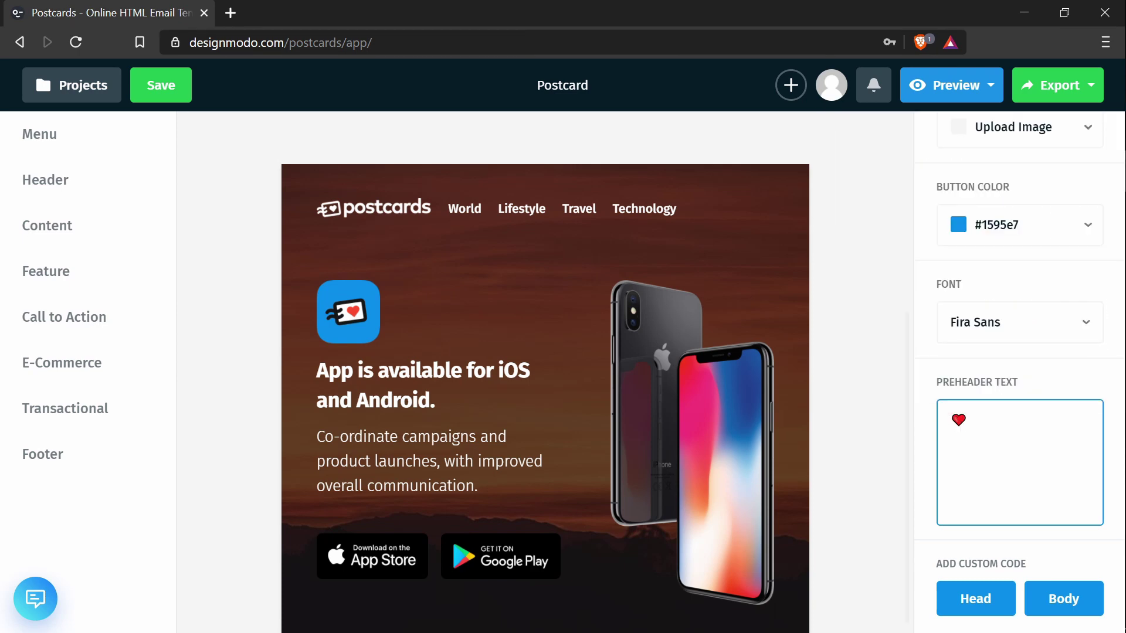
type("Th")
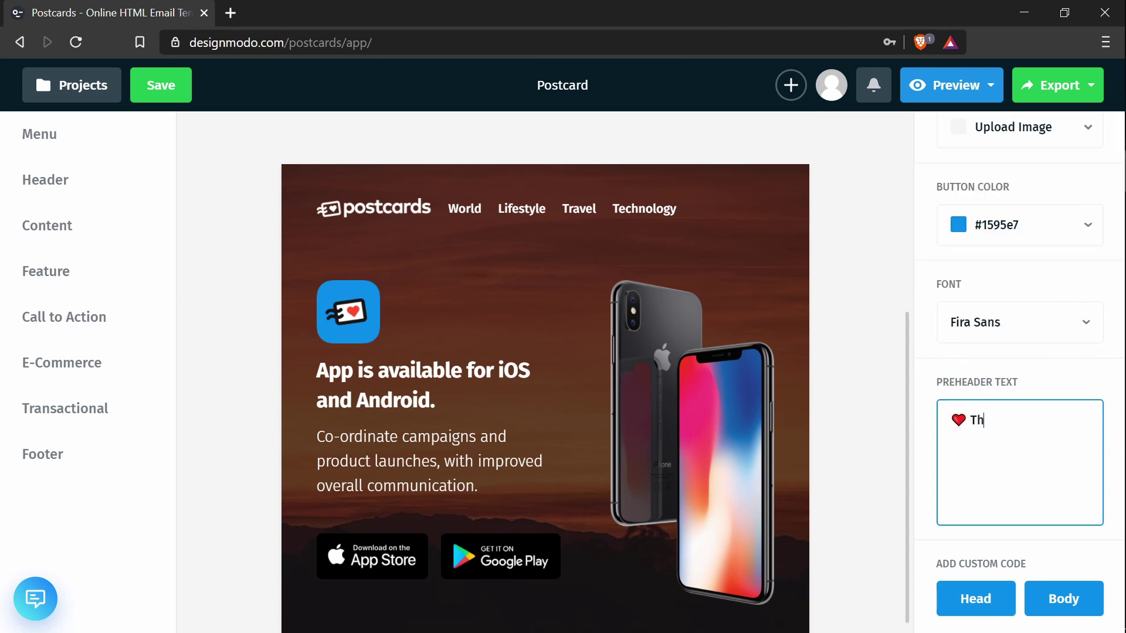
type("anks for subscrib")
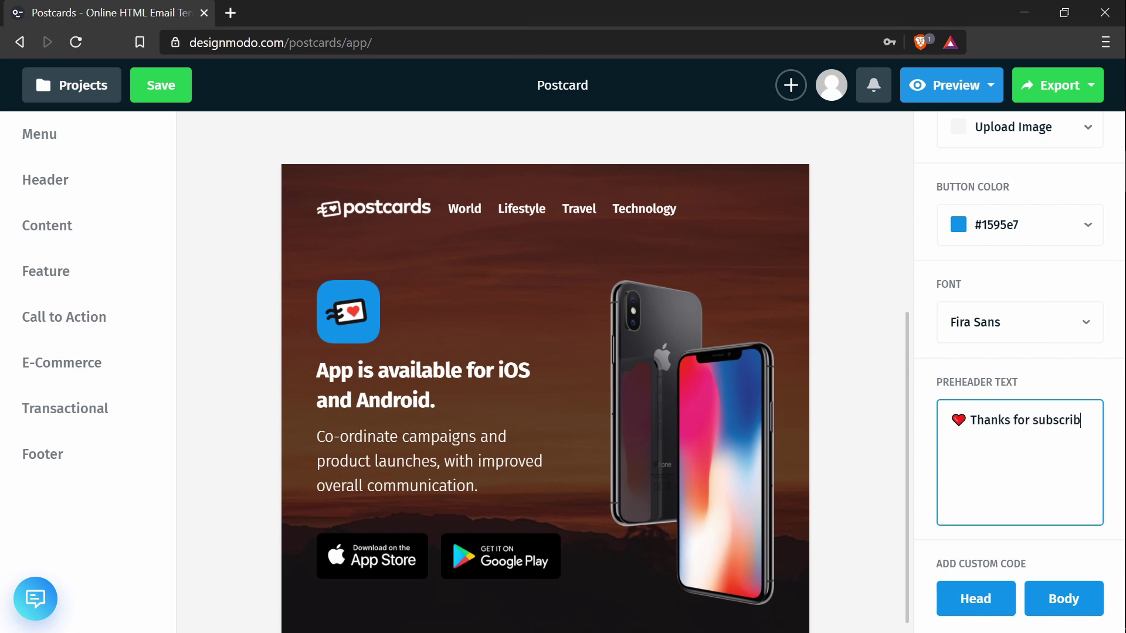
type("ing to our newsletter!")
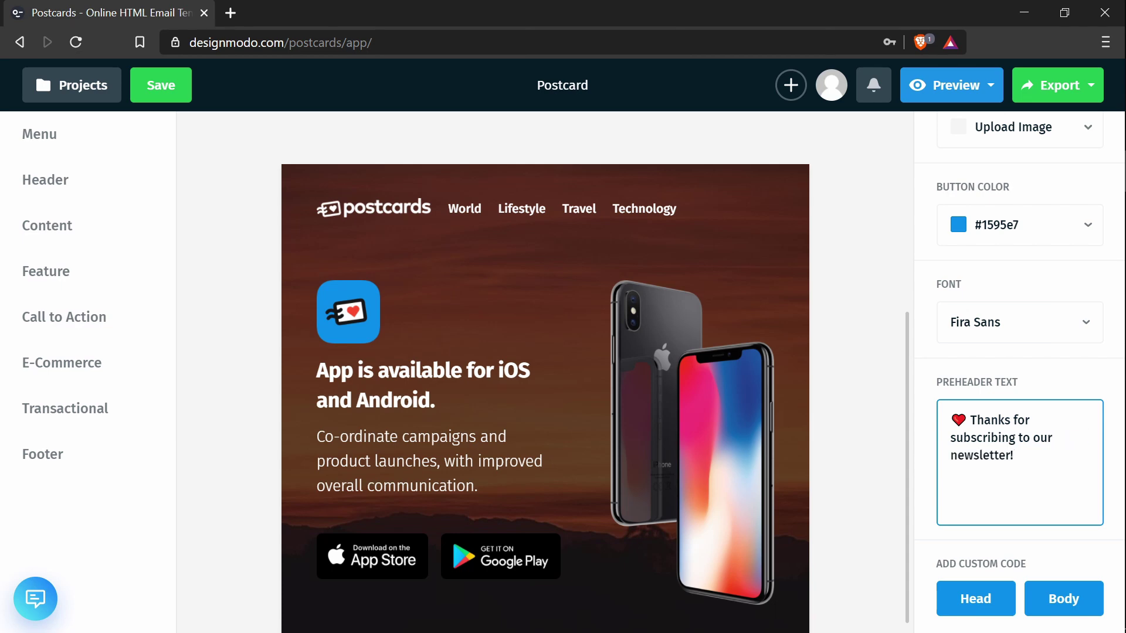
Add a heart-eyes emoji after 'newsletter!'
key("super+period")
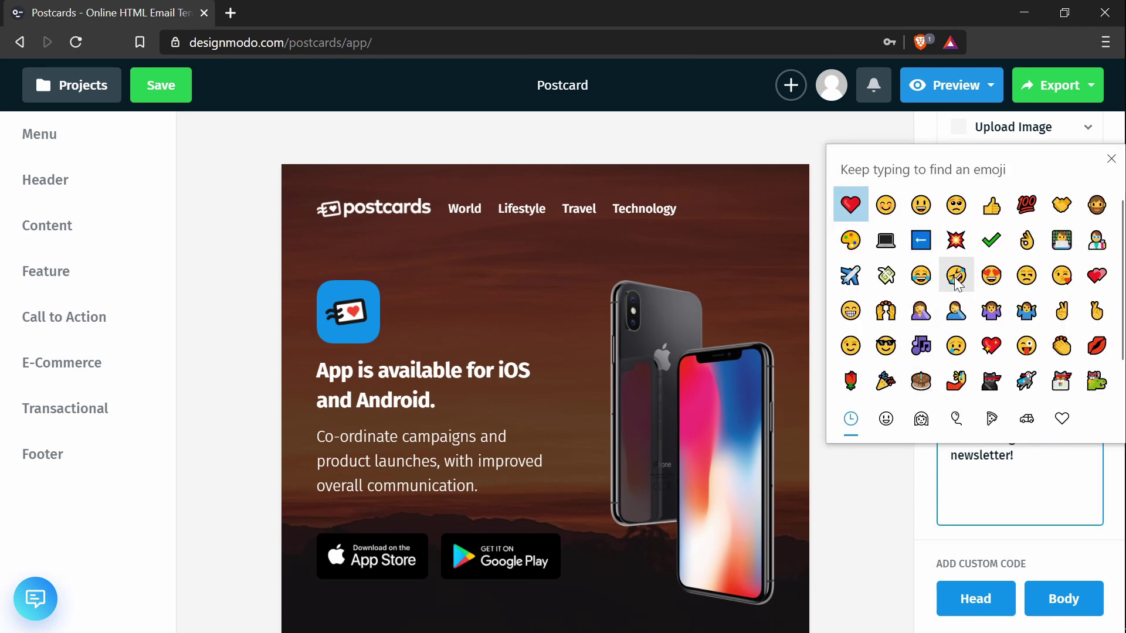
left_click(991, 276)
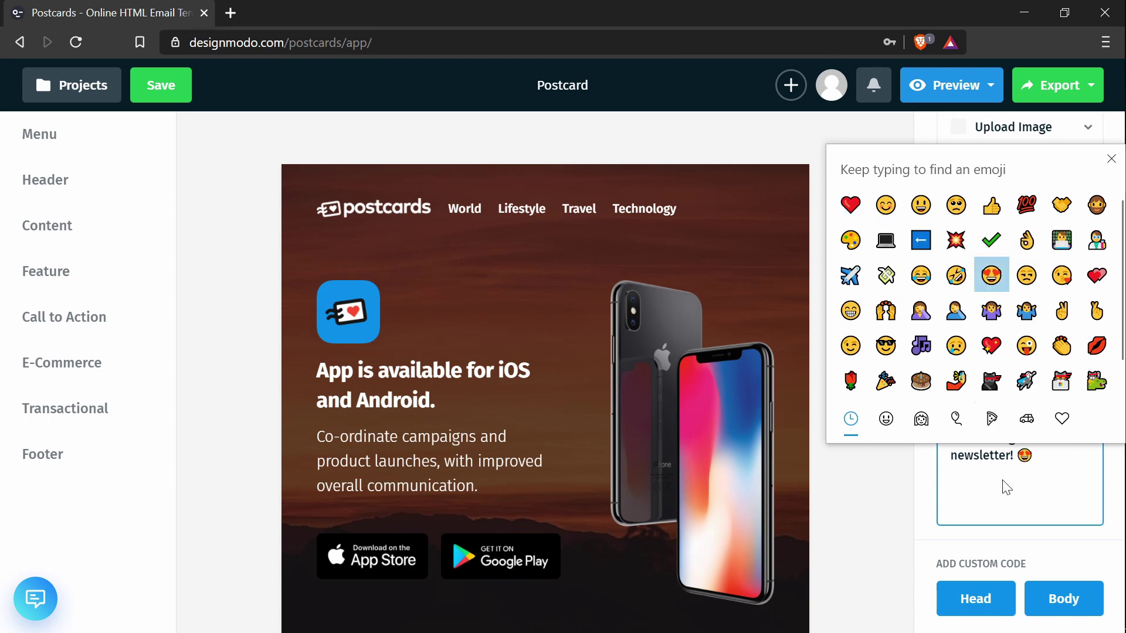
left_click(1032, 488)
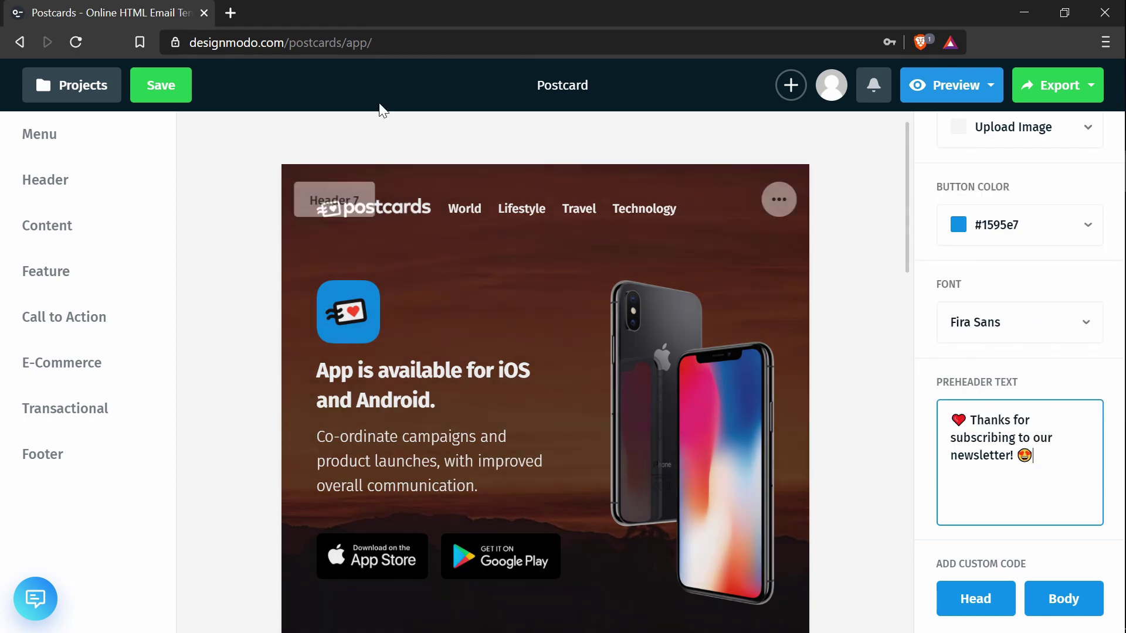
Save the template, then check the Preview options and close them
left_click(170, 97)
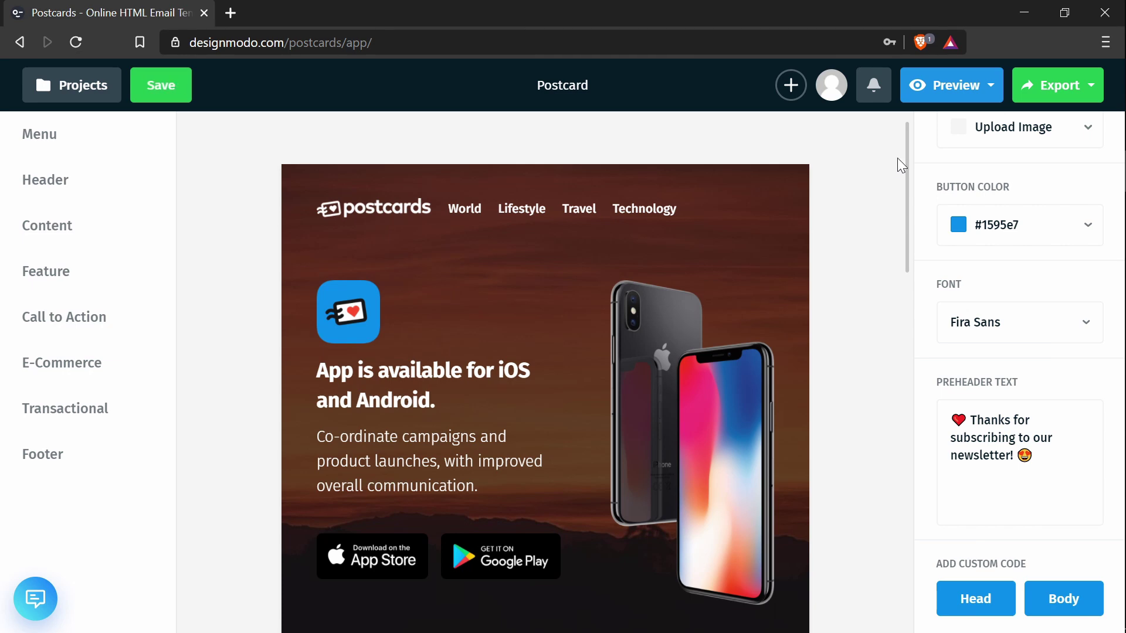
left_click(928, 92)
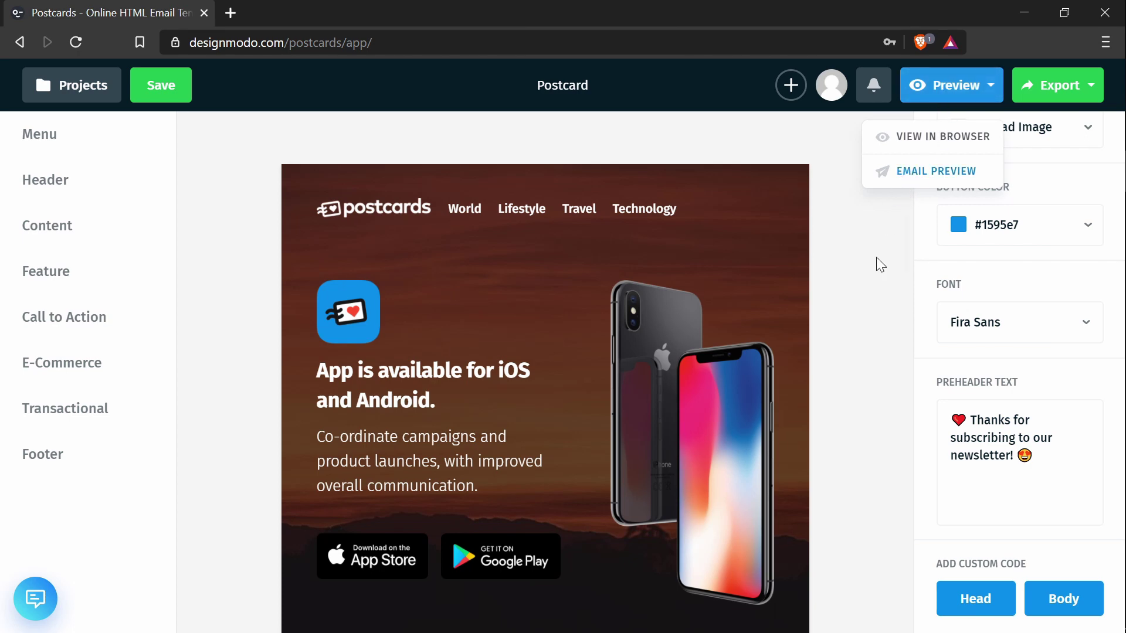
left_click(885, 227)
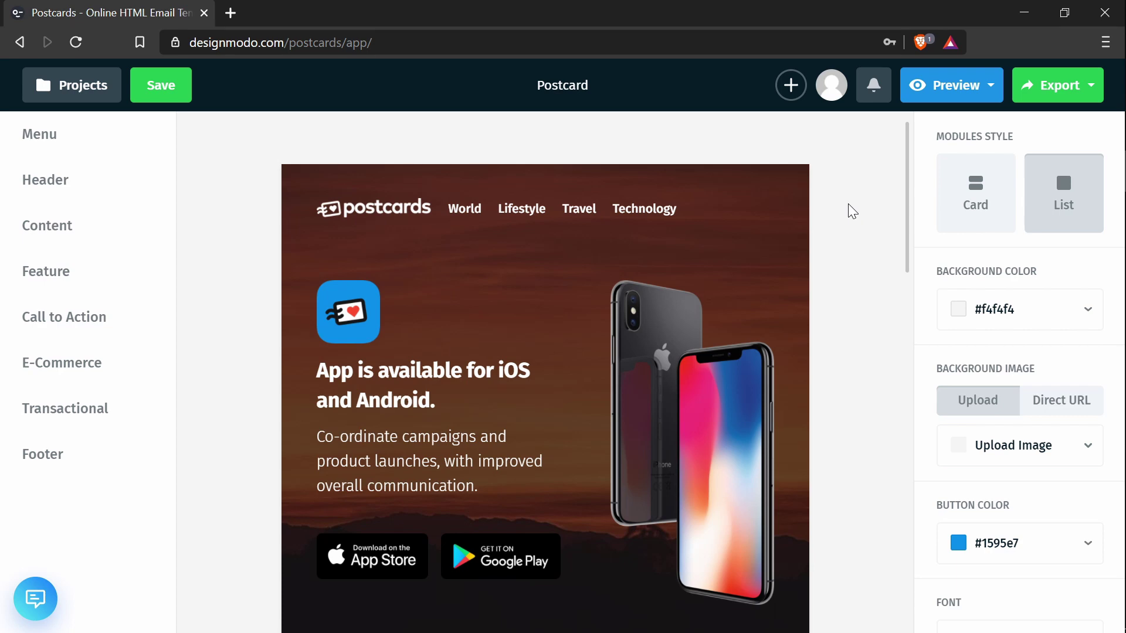
Download the template as a ZIP with Host images online left off
left_click(1051, 93)
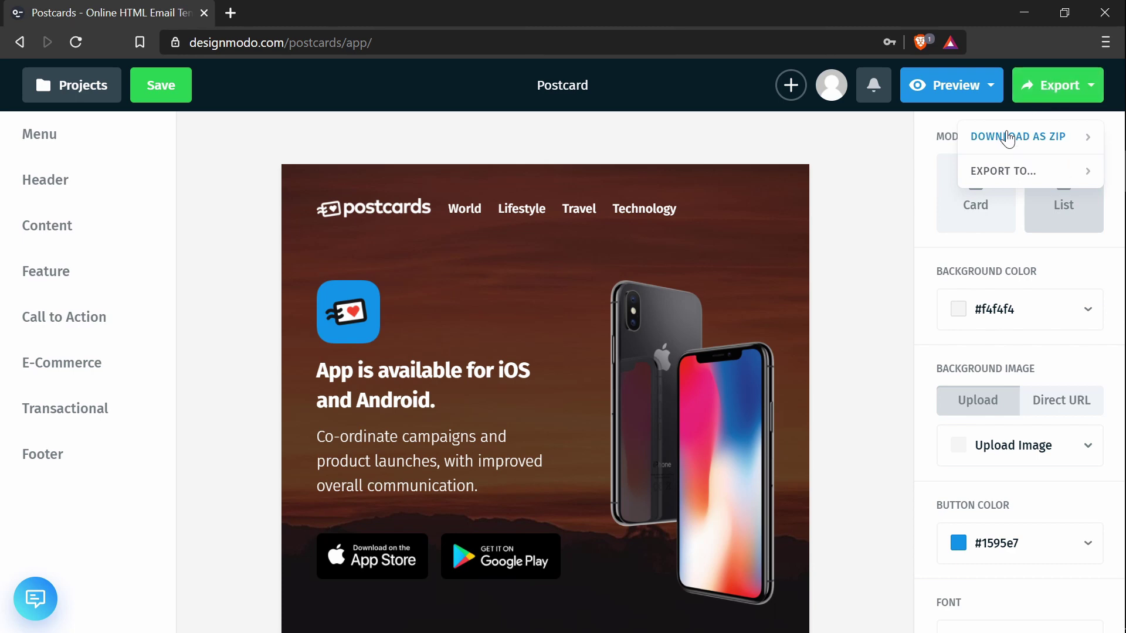
left_click(1007, 138)
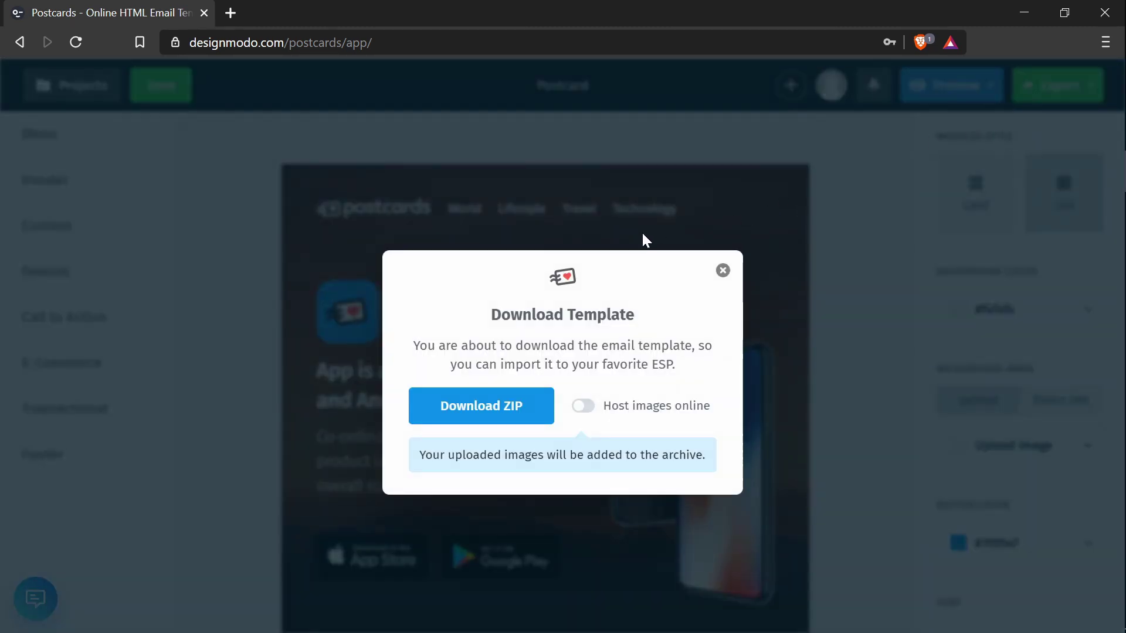
left_click(583, 410)
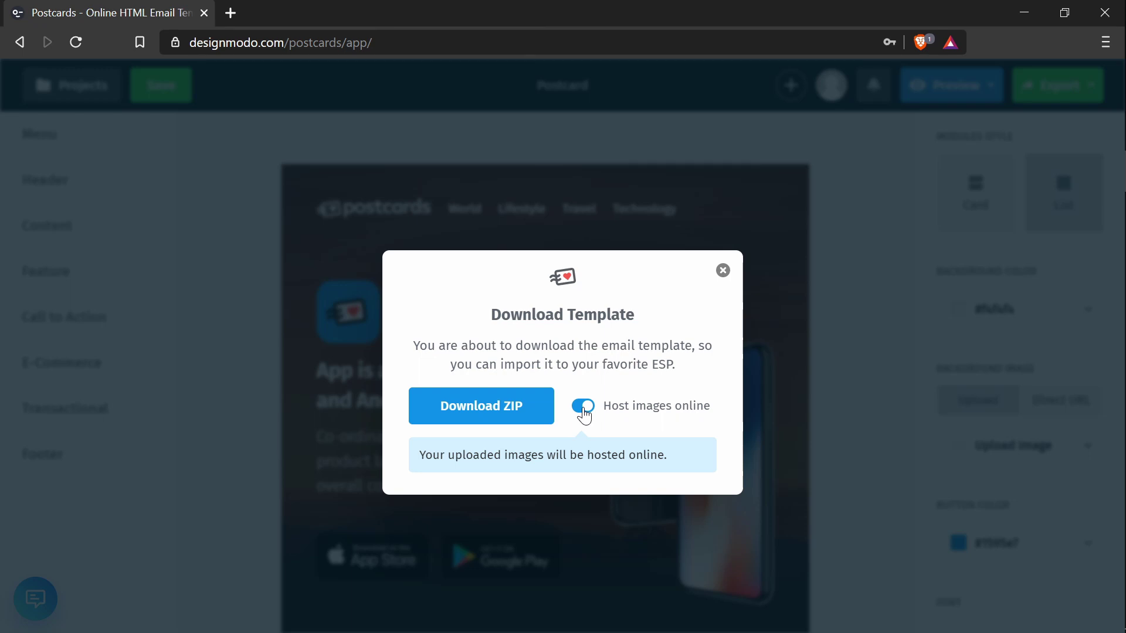
left_click(583, 406)
left_click(722, 270)
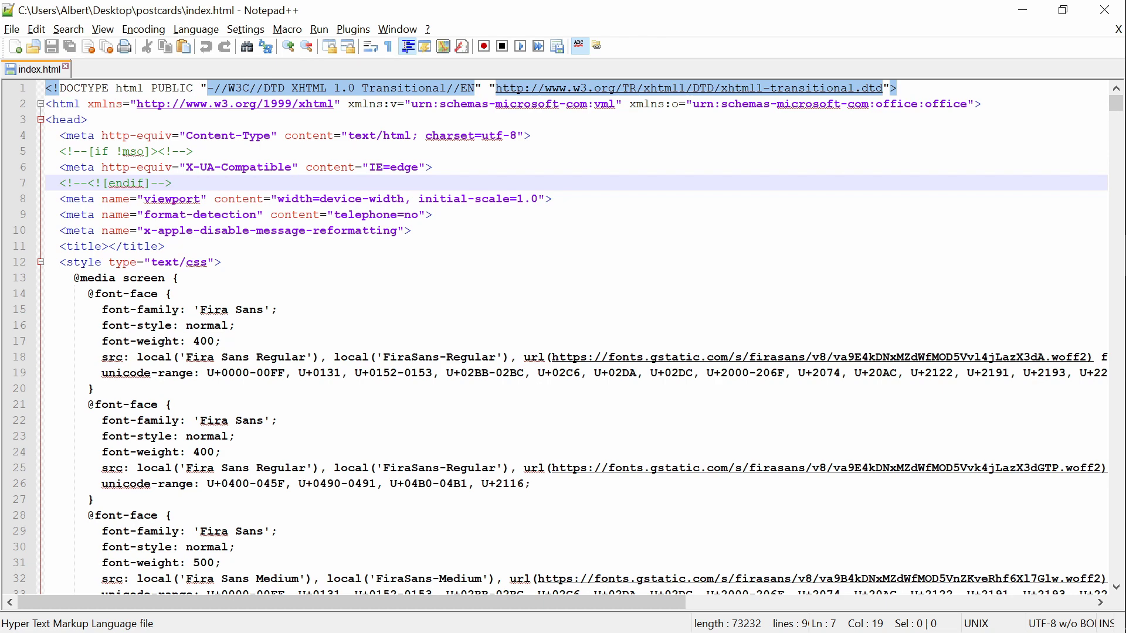
Search index.html for '<body' to reach the opening body tag on line 220
key("ctrl+f")
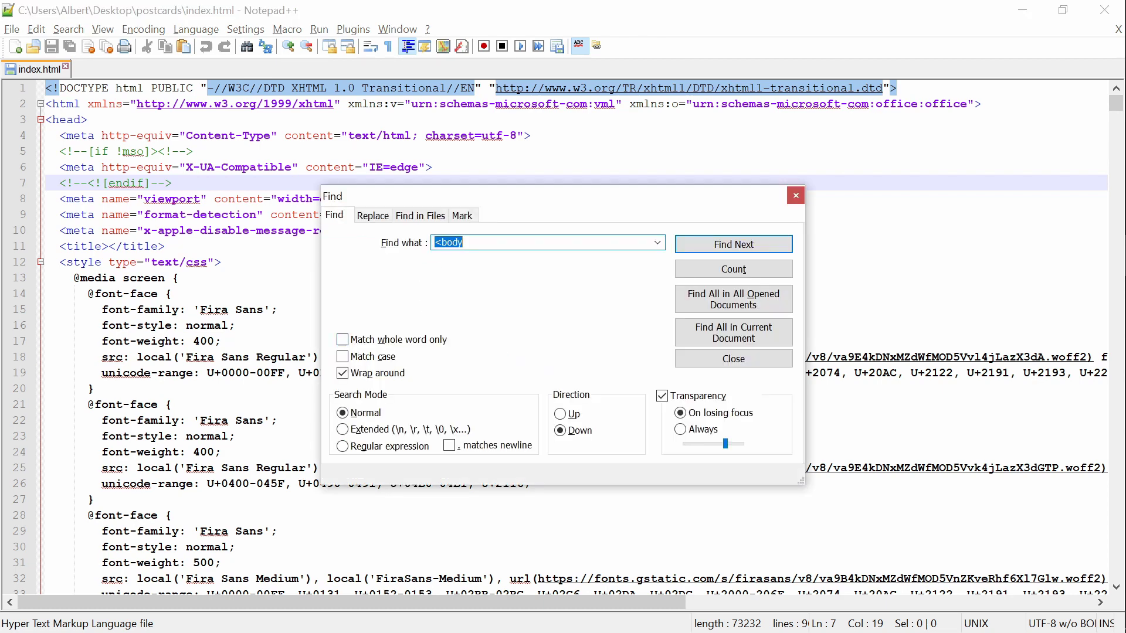
key("End")
key("BackSpace")
key("BackSpace")
key("BackSpace")
key("BackSpace")
key("BackSpace")
type("body")
key("Return")
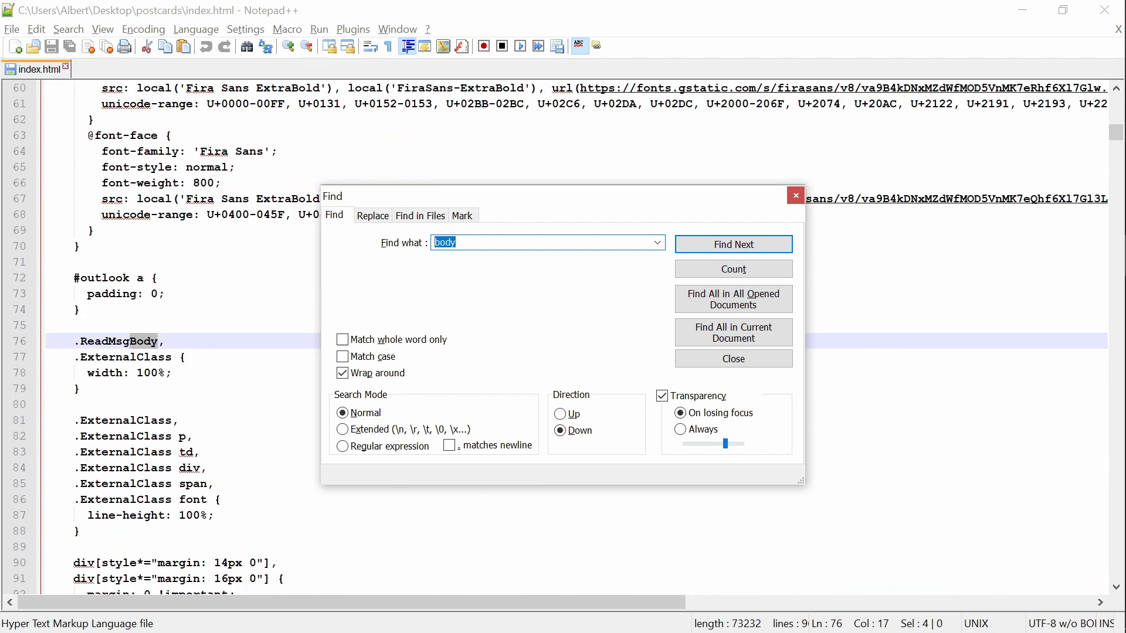
key("BackSpace")
type("<body")
key("Return")
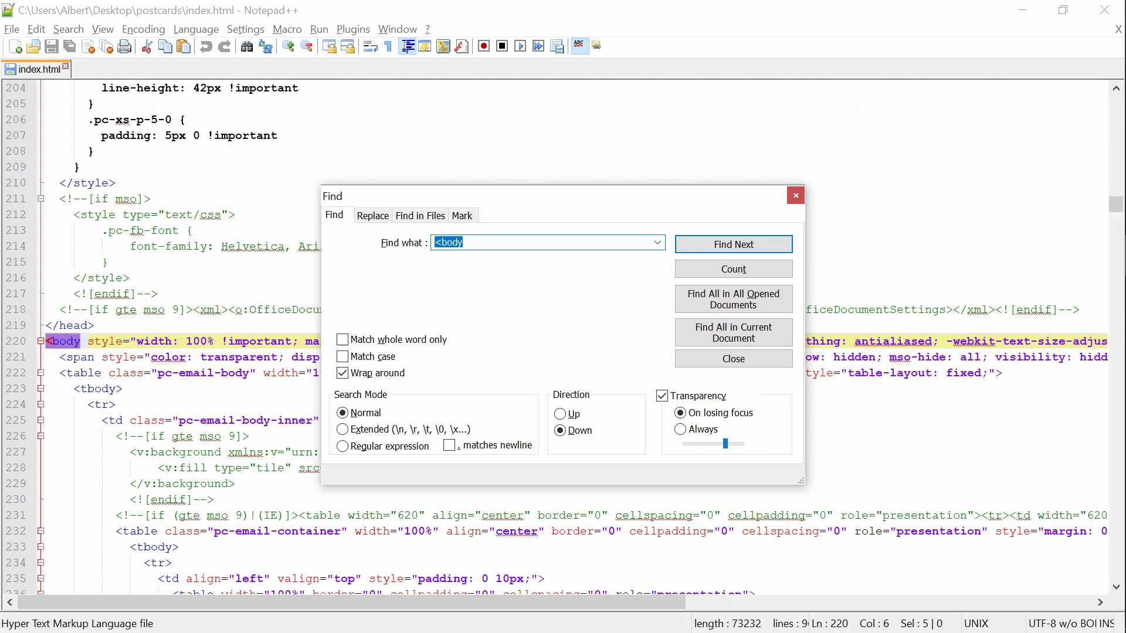
left_click(797, 196)
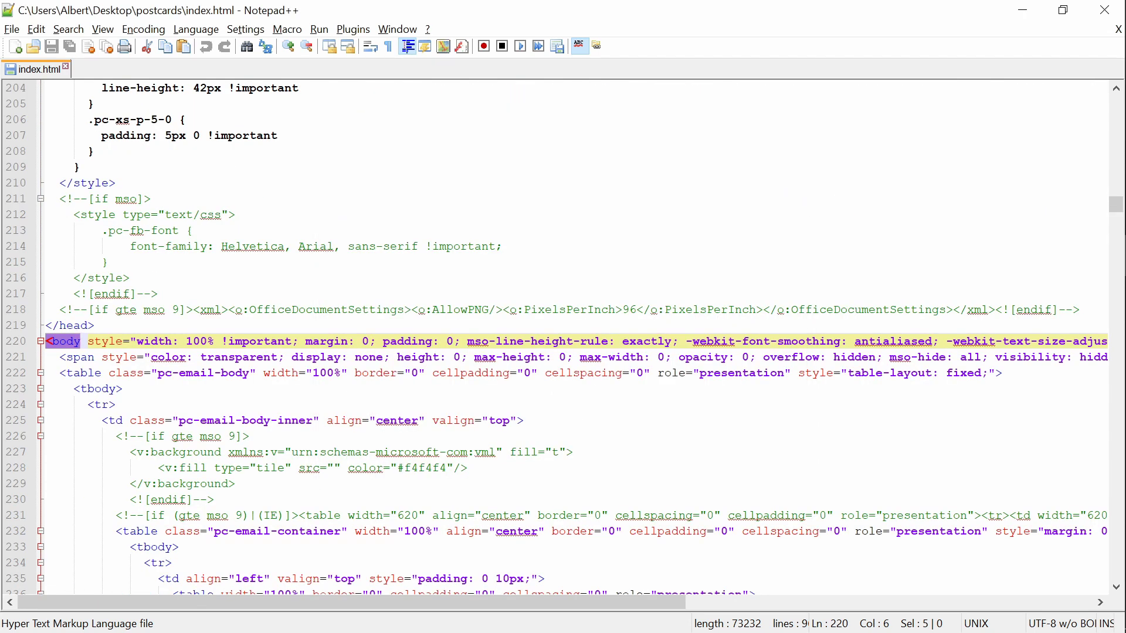
Delete the placeholder preheader sentence in the hidden span on line 221
key("Down")
key("Left")
key("Left")
key("shift+Right")
key("shift+Right")
key("shift+Right")
key("shift+Right")
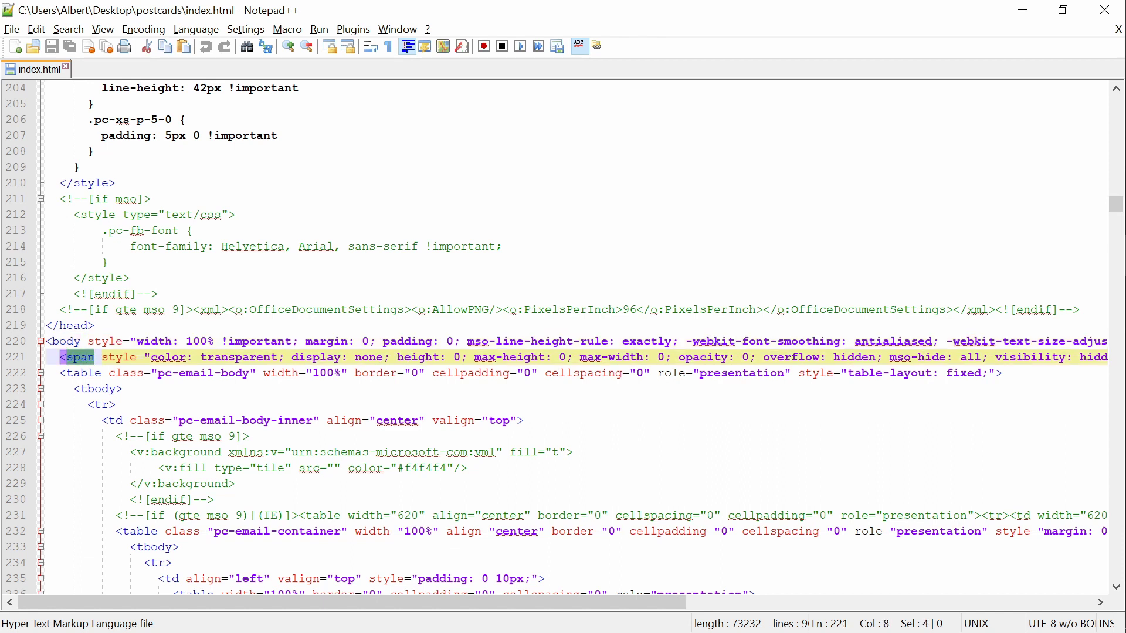
scroll(566, 346, "right", 8)
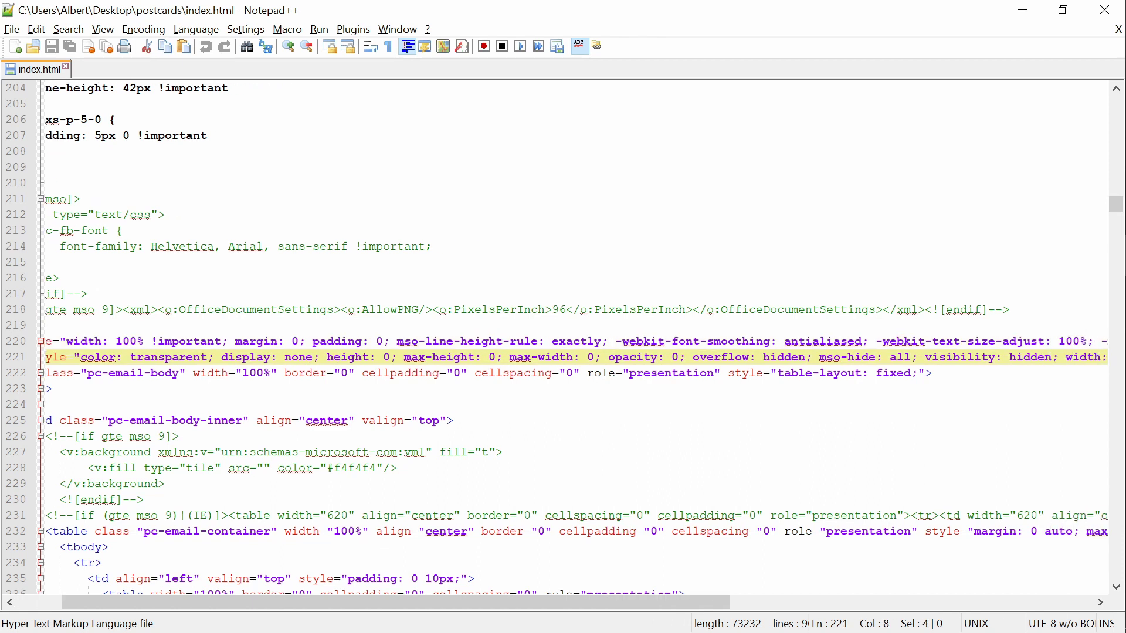
scroll(567, 345, "right", 3)
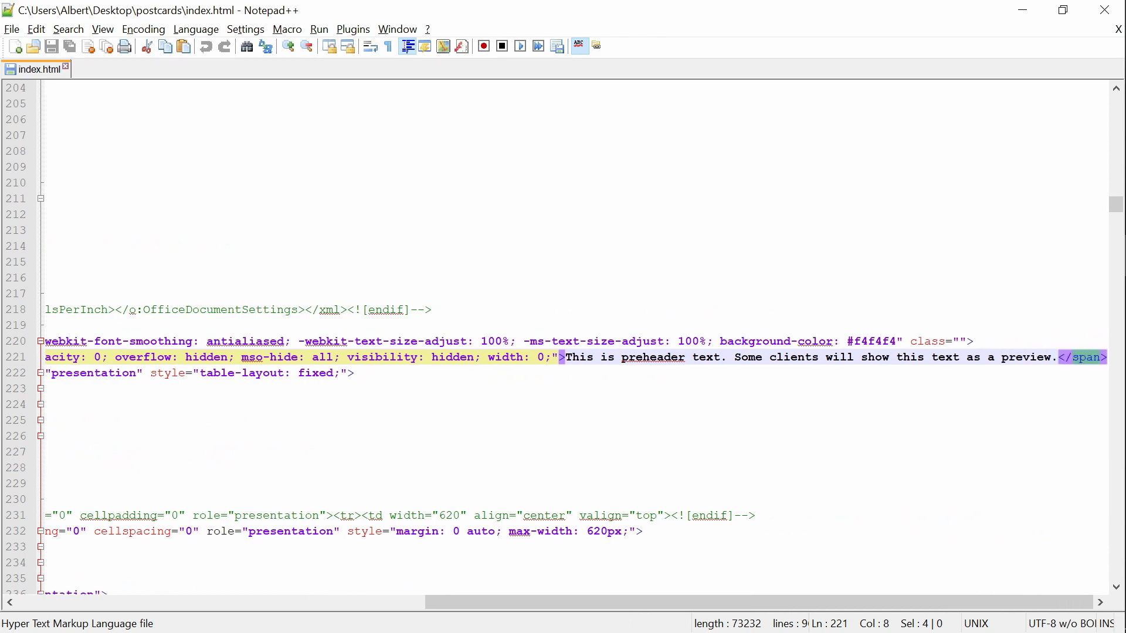
left_click_drag(565, 357, 1058, 357)
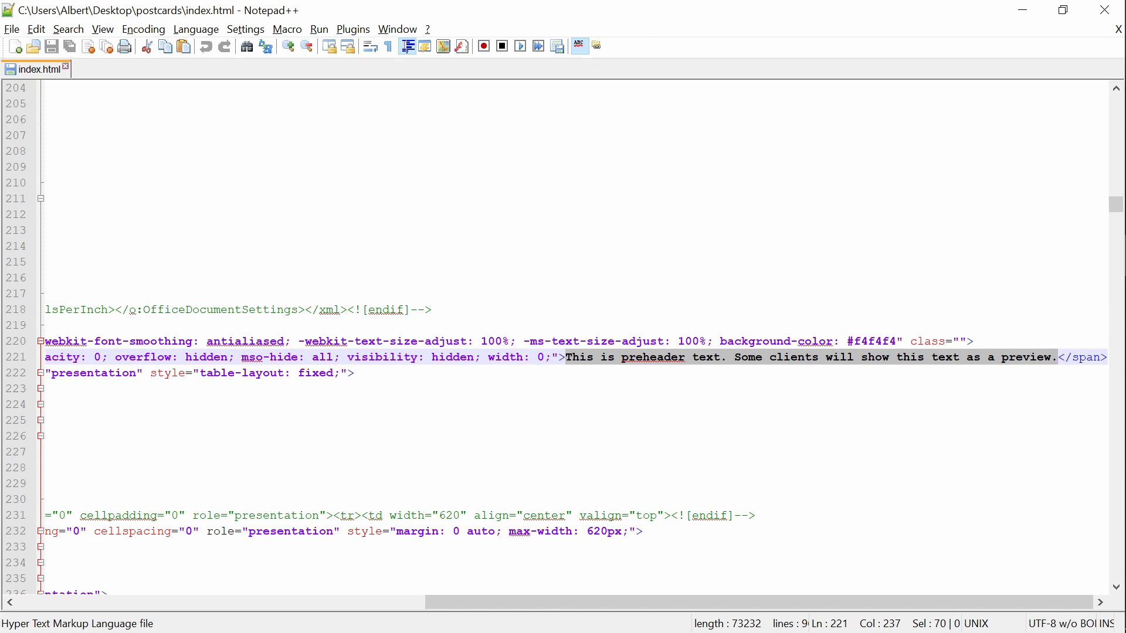
key("Delete")
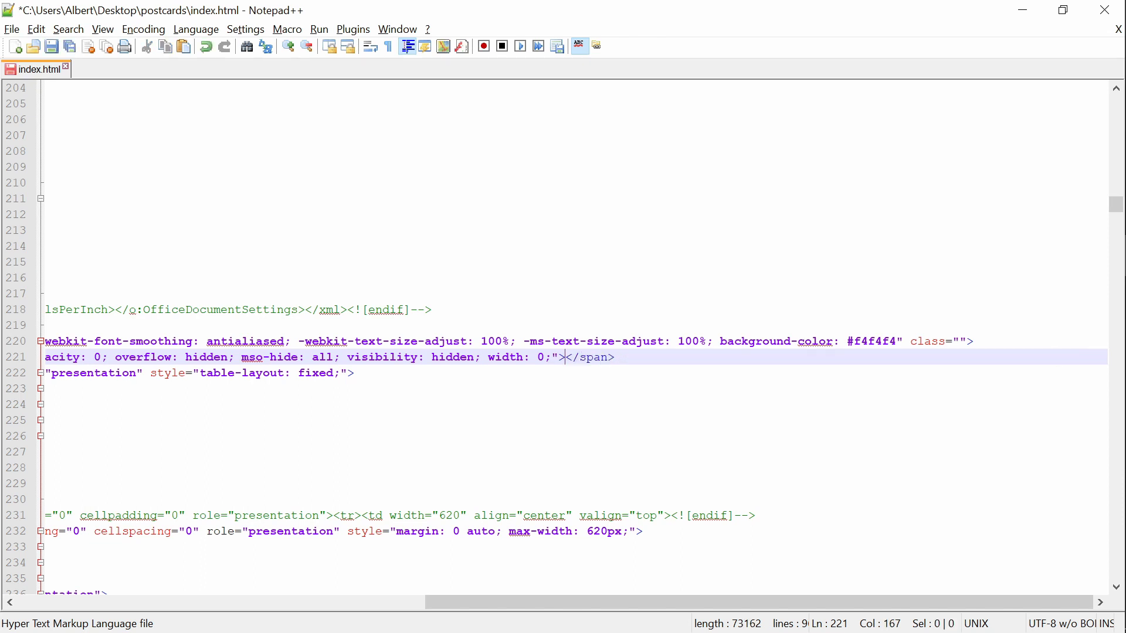
Type 'Thanks for subscribing to our newsletter!' followed by a red heart emoji
type("Thanks for sub")
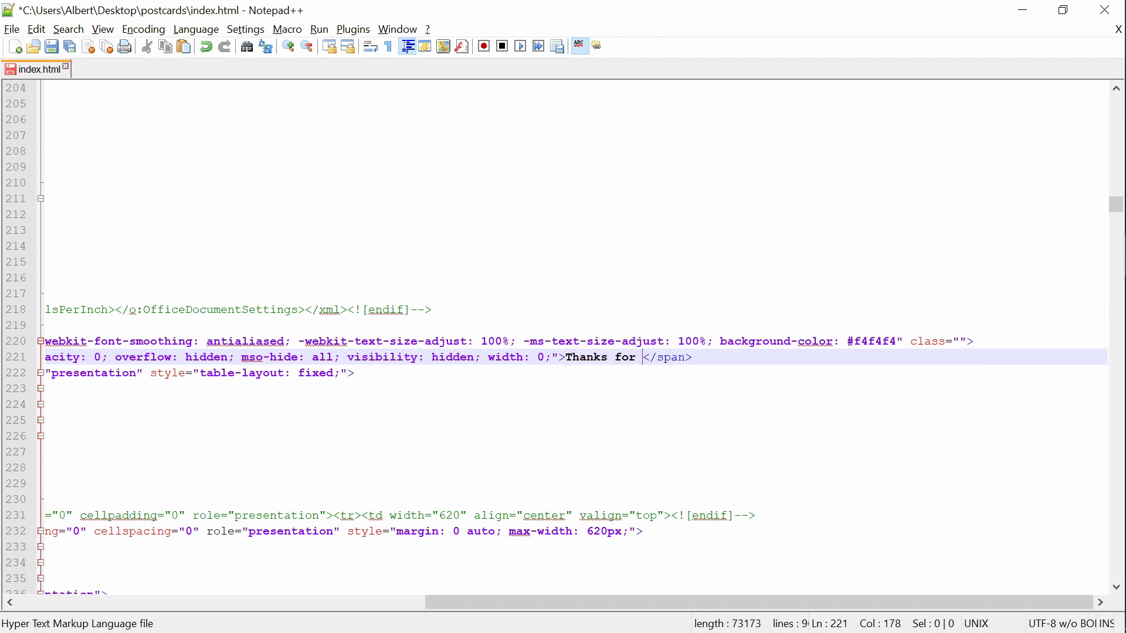
type("scribing to our ")
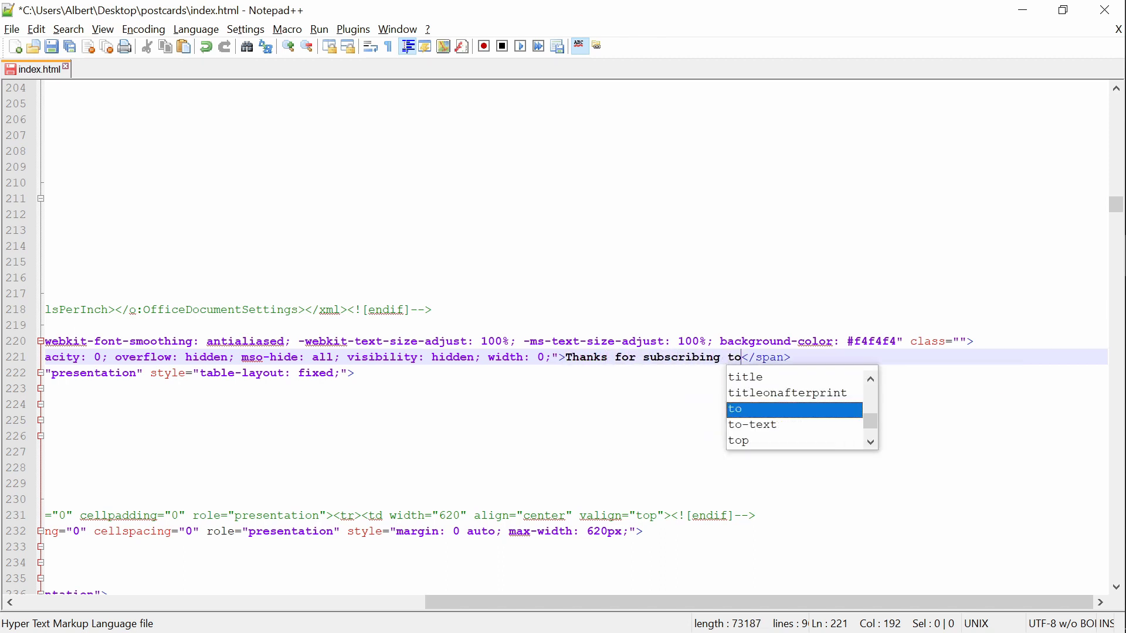
type("newsletter!")
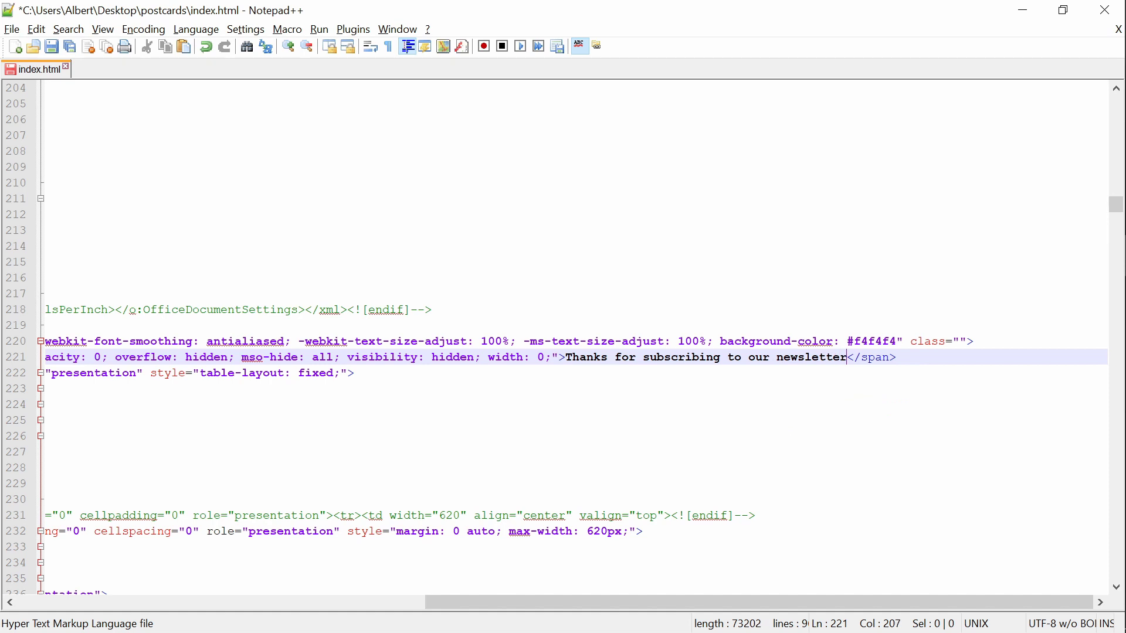
key("super+period")
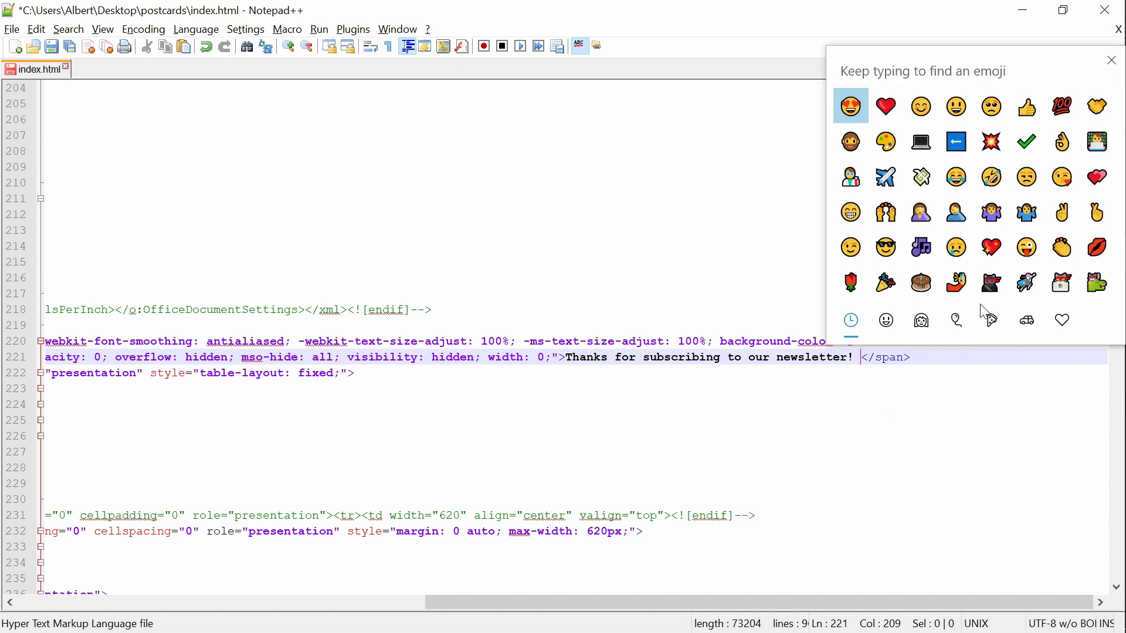
left_click(887, 107)
key("Escape")
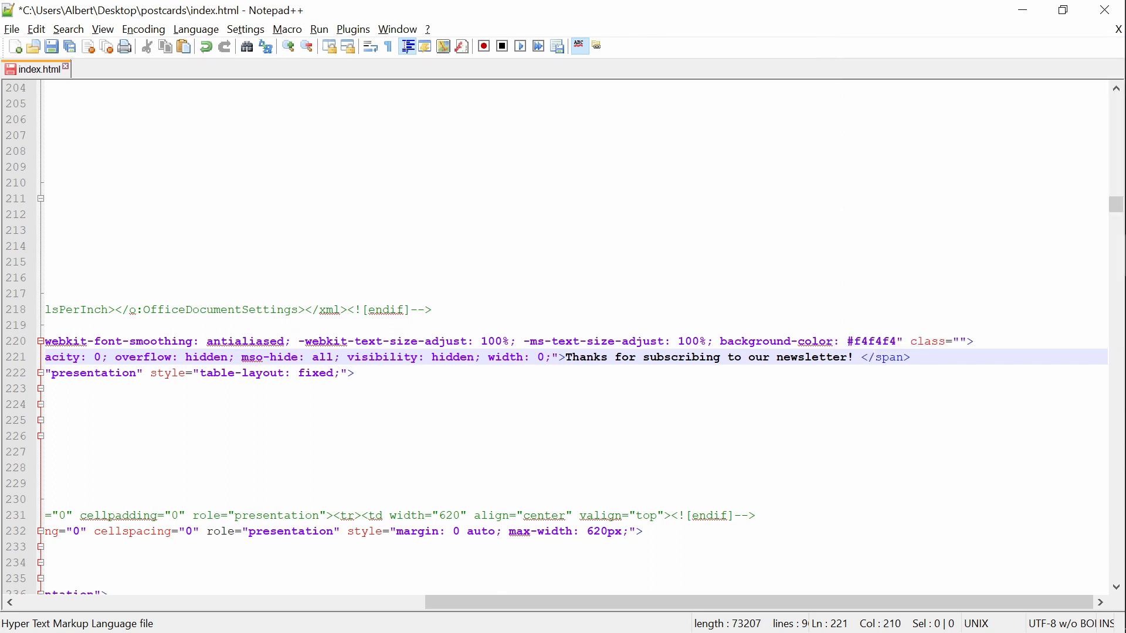
left_click(769, 357)
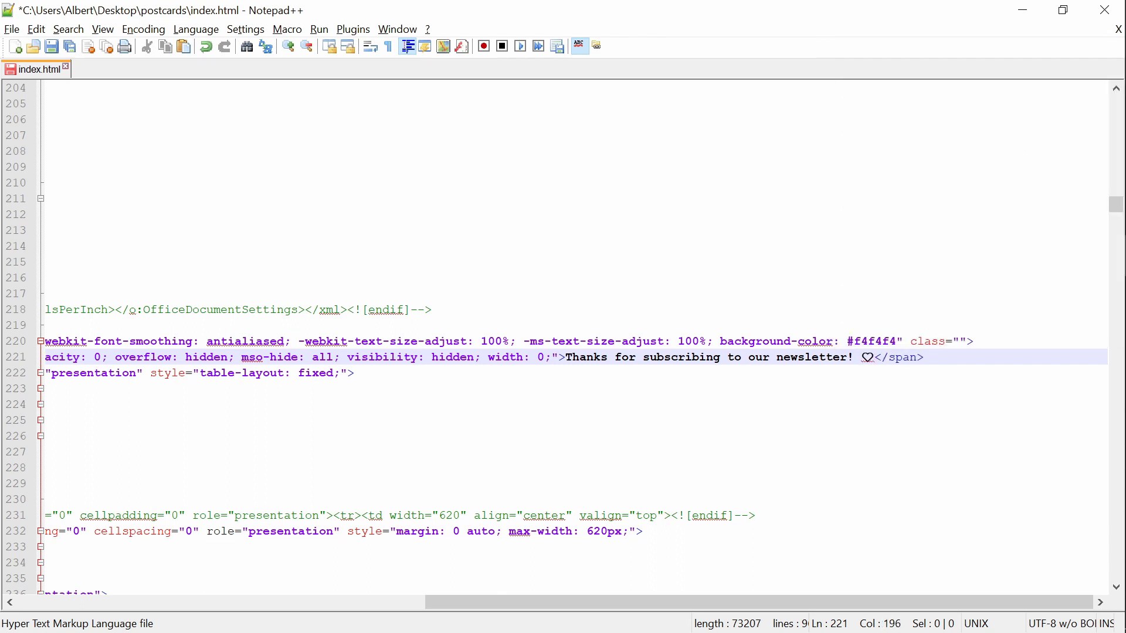